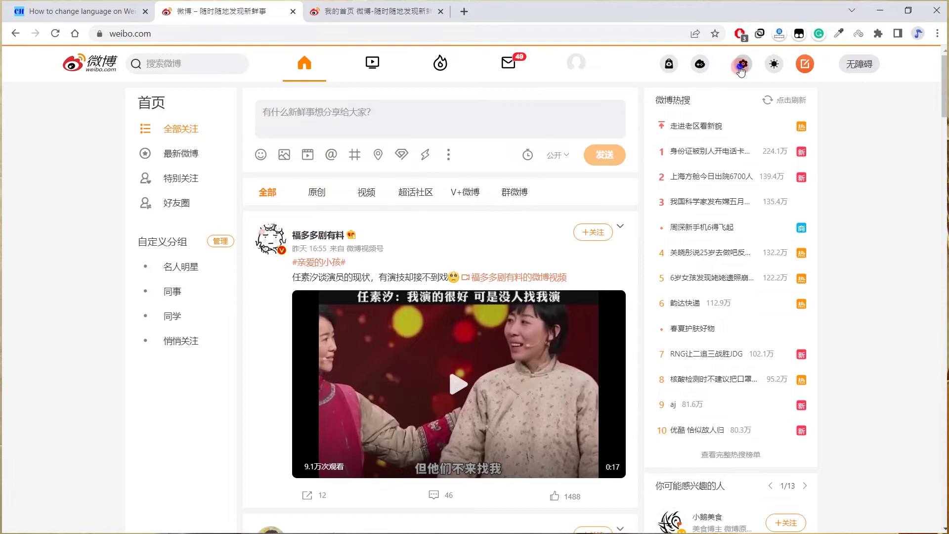
Step: Open Weibo's 帐号设置 from the gear menu, view 屏蔽设置, then go to 使用偏好
{"action": "left_click", "coordinate": [743, 63]}
{"action": "left_click", "coordinate": [708, 92]}
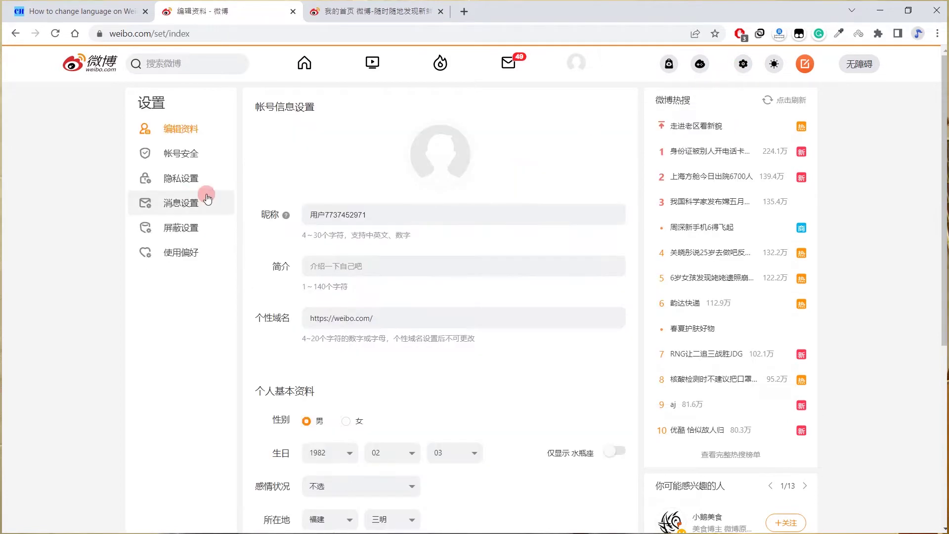
{"action": "left_click", "coordinate": [184, 230]}
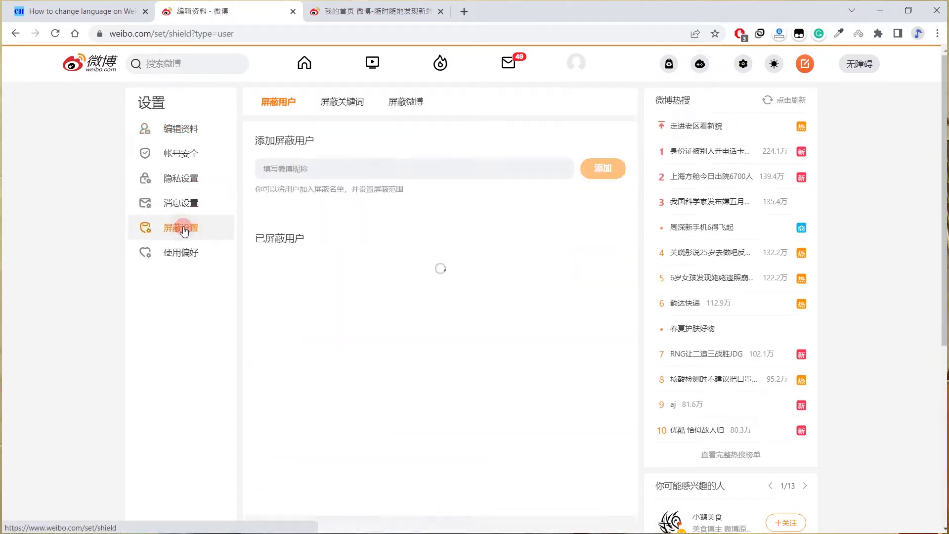
{"action": "left_click", "coordinate": [182, 251]}
{"action": "left_click", "coordinate": [90, 62]}
Step: Read the China Help article's language-setting steps, then return to the Weibo 偏好设置 tab
{"action": "left_click", "coordinate": [77, 9]}
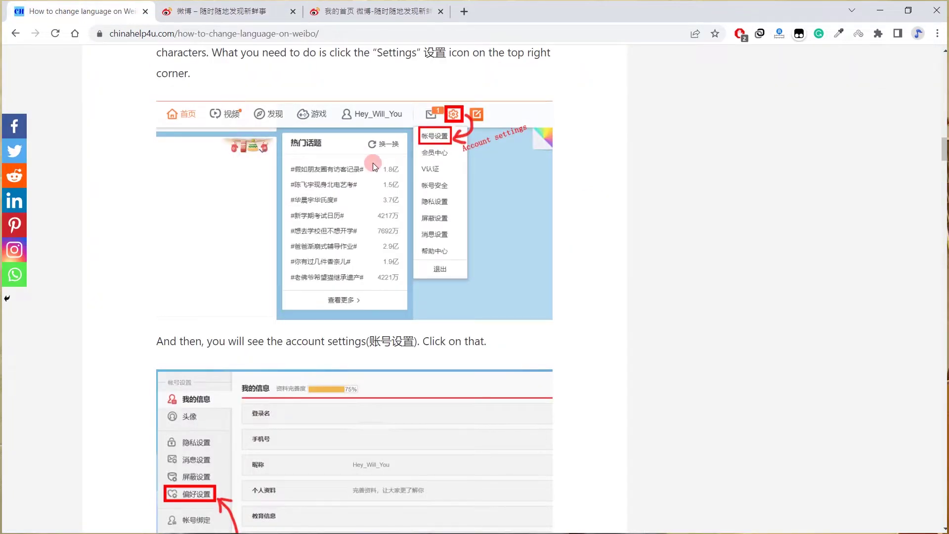
{"action": "scroll", "coordinate": [373, 162], "scroll_direction": "up", "scroll_amount": 10}
{"action": "scroll", "coordinate": [373, 162], "scroll_direction": "up", "scroll_amount": 6}
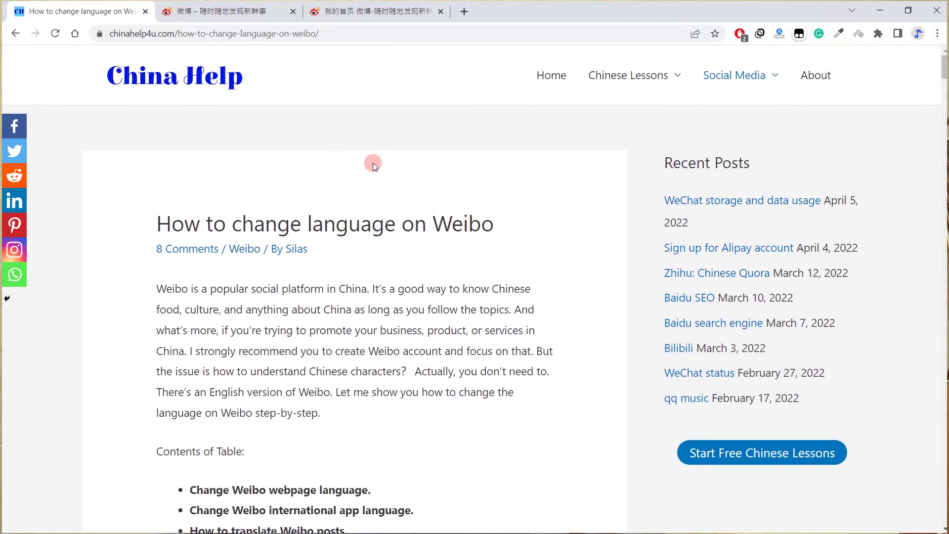
{"action": "mouse_move", "coordinate": [757, 73]}
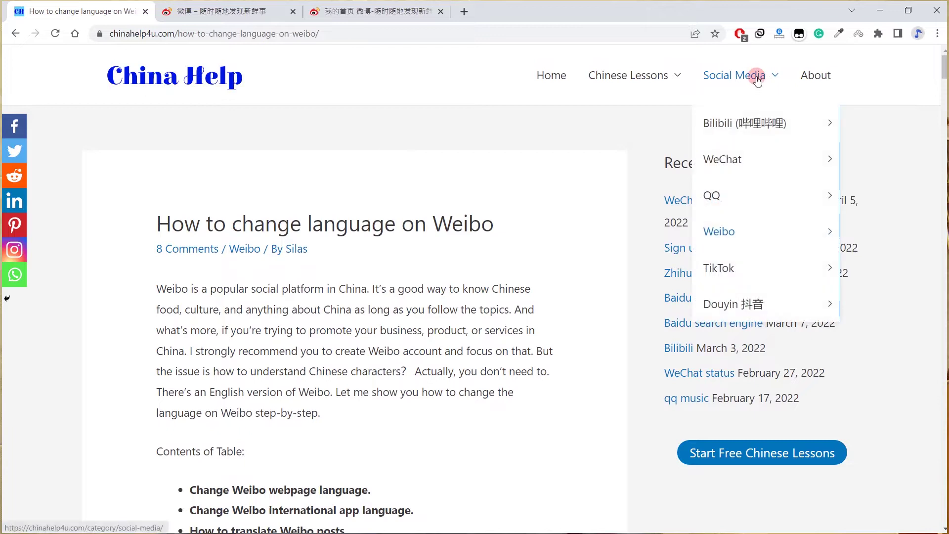
{"action": "mouse_move", "coordinate": [727, 234]}
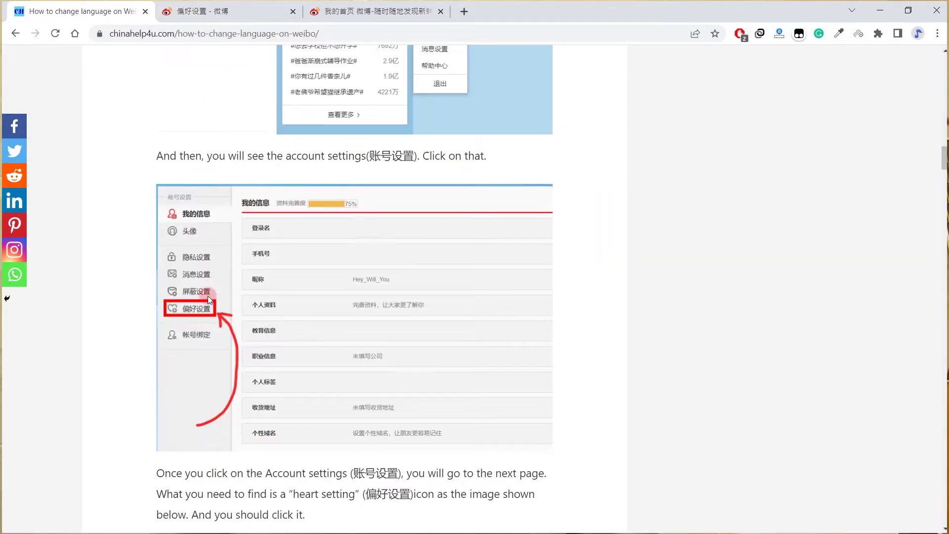
{"action": "scroll", "coordinate": [248, 319], "scroll_direction": "down", "scroll_amount": 6}
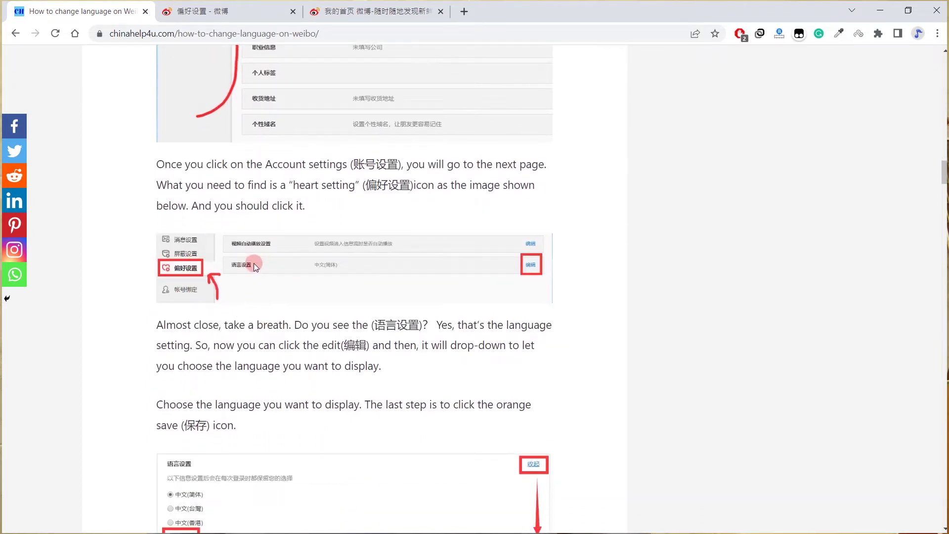
{"action": "left_click", "coordinate": [227, 11]}
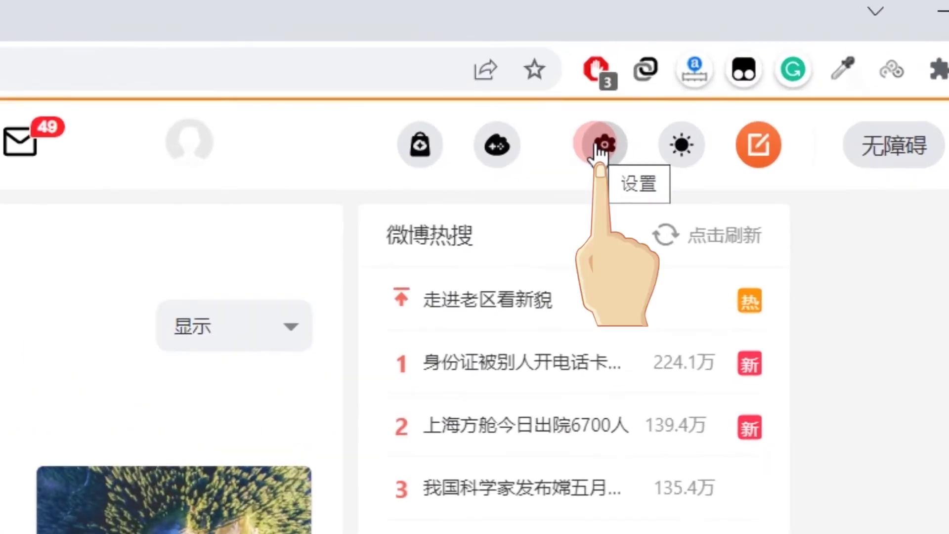
Step: Choose 返回原版微博 from the gear menu to restore the classic Weibo home feed
{"action": "left_click", "coordinate": [743, 64]}
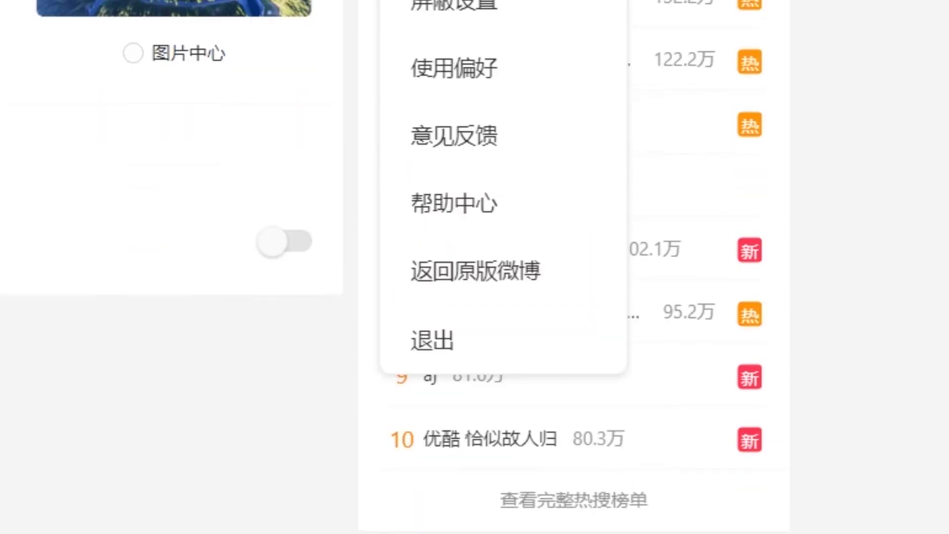
{"action": "left_click", "coordinate": [484, 274]}
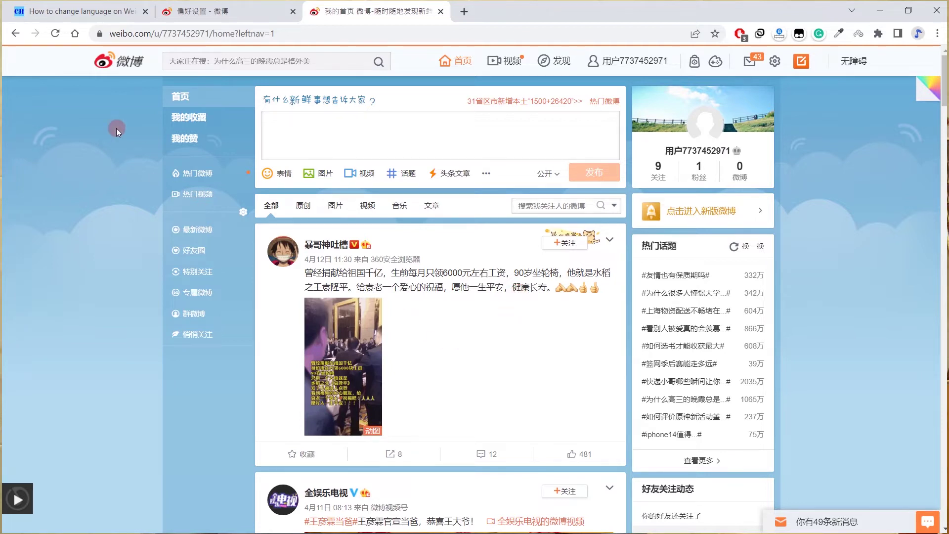
Step: Review the China Help article's language selection and Save steps, then return to classic Weibo
{"action": "left_click", "coordinate": [93, 6]}
{"action": "scroll", "coordinate": [220, 195], "scroll_direction": "up", "scroll_amount": 10}
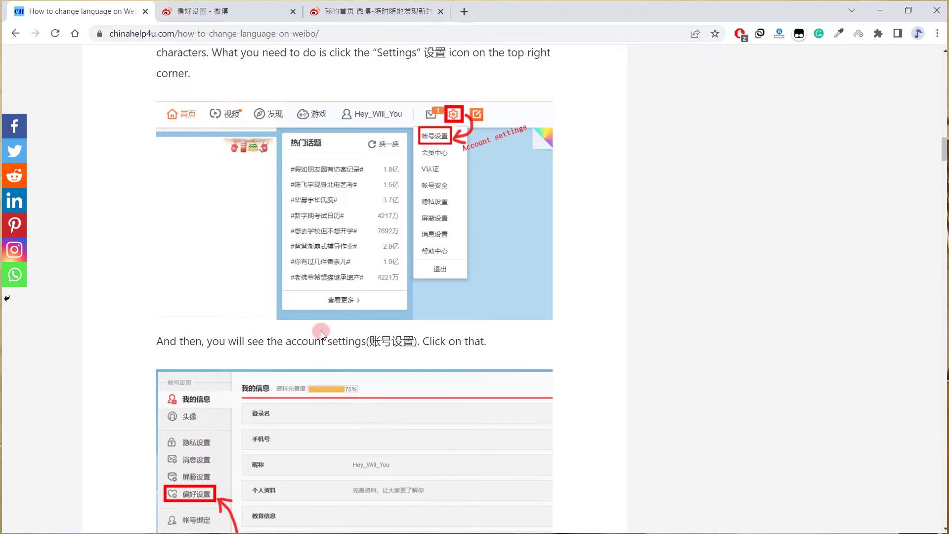
{"action": "scroll", "coordinate": [262, 346], "scroll_direction": "down", "scroll_amount": 5}
{"action": "scroll", "coordinate": [194, 248], "scroll_direction": "down", "scroll_amount": 4}
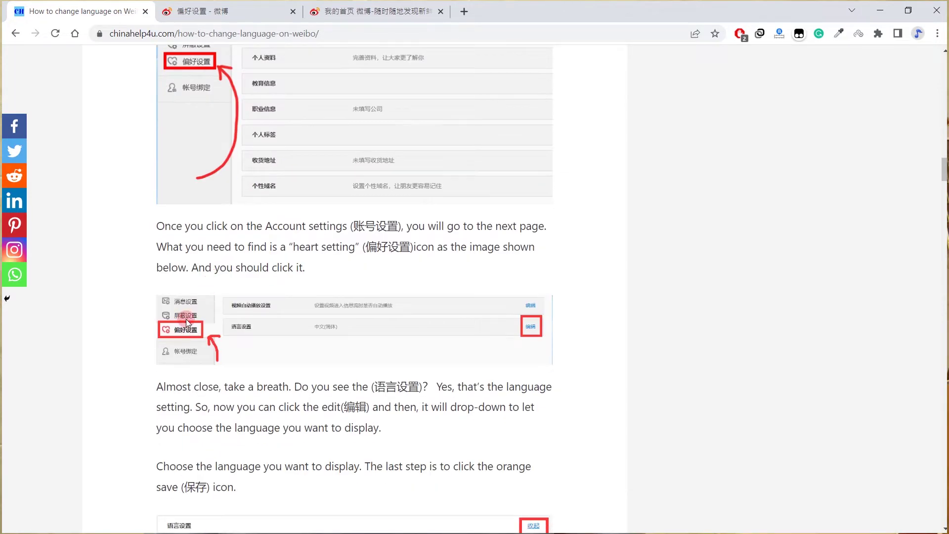
{"action": "scroll", "coordinate": [498, 336], "scroll_direction": "down", "scroll_amount": 7}
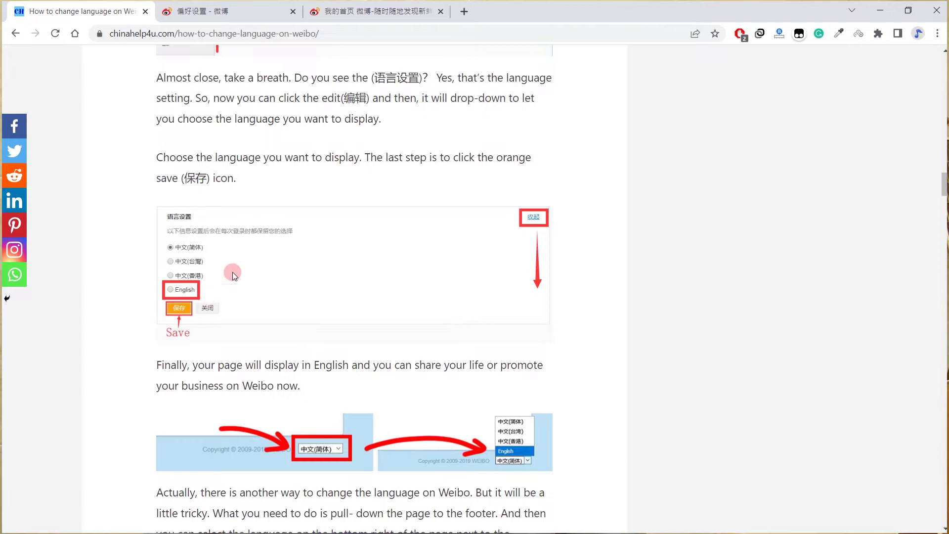
{"action": "left_click", "coordinate": [356, 11]}
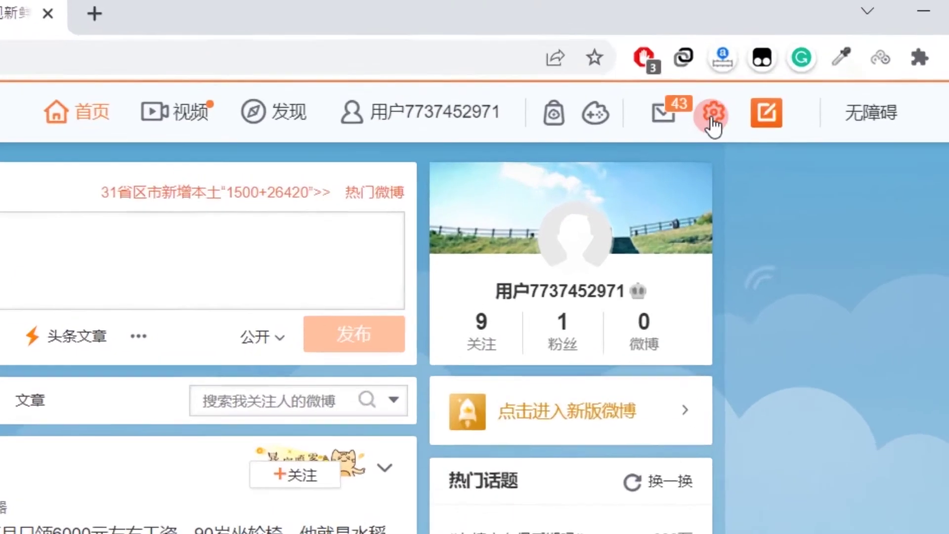
Step: Open 帐号设置 from the old-layout gear menu to show the 我的信息 profile list
{"action": "left_click", "coordinate": [711, 120]}
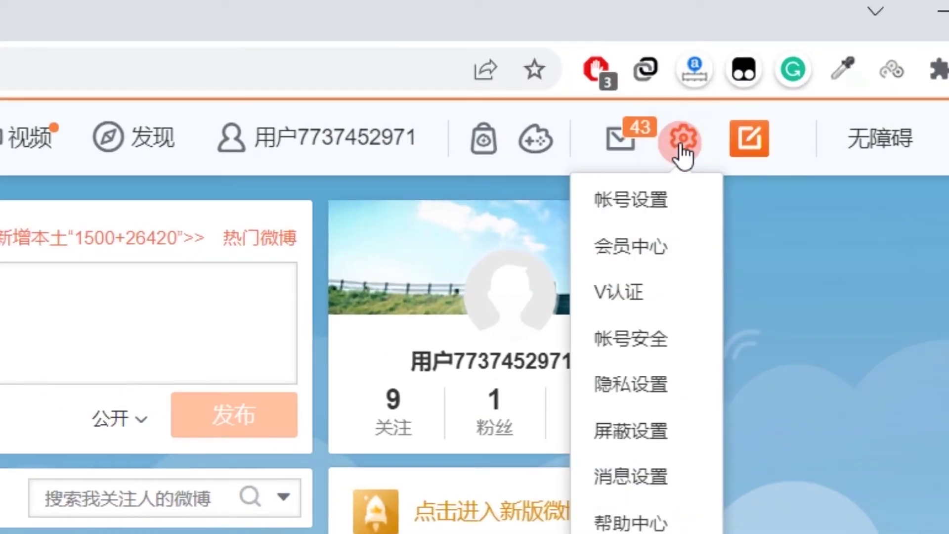
{"action": "left_click", "coordinate": [636, 212]}
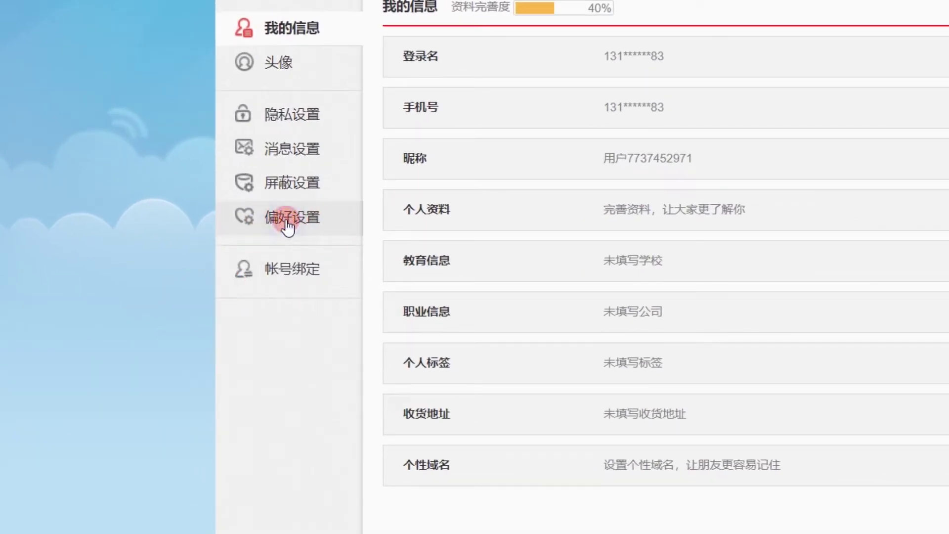
Step: In 偏好设置, change the language from 中文(简体) to English and save
{"action": "left_click", "coordinate": [288, 226]}
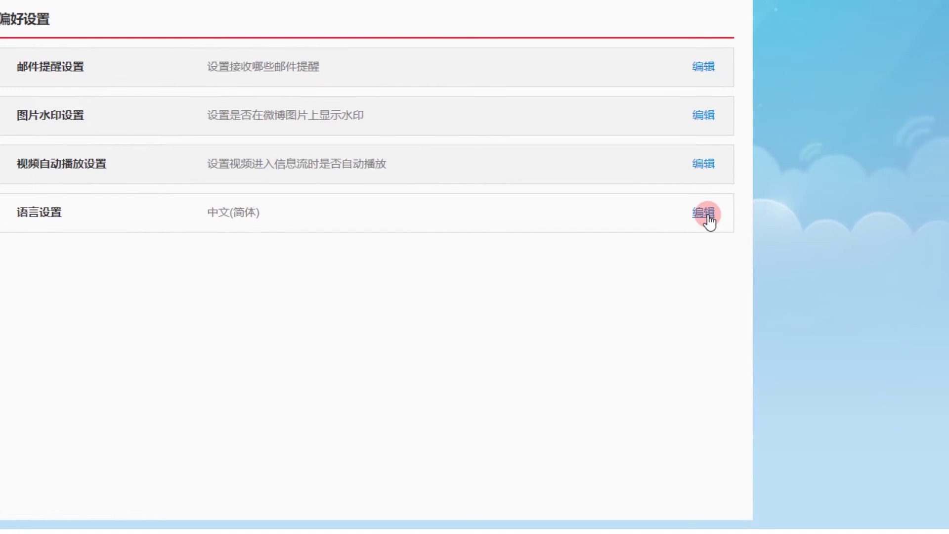
{"action": "left_click", "coordinate": [706, 214]}
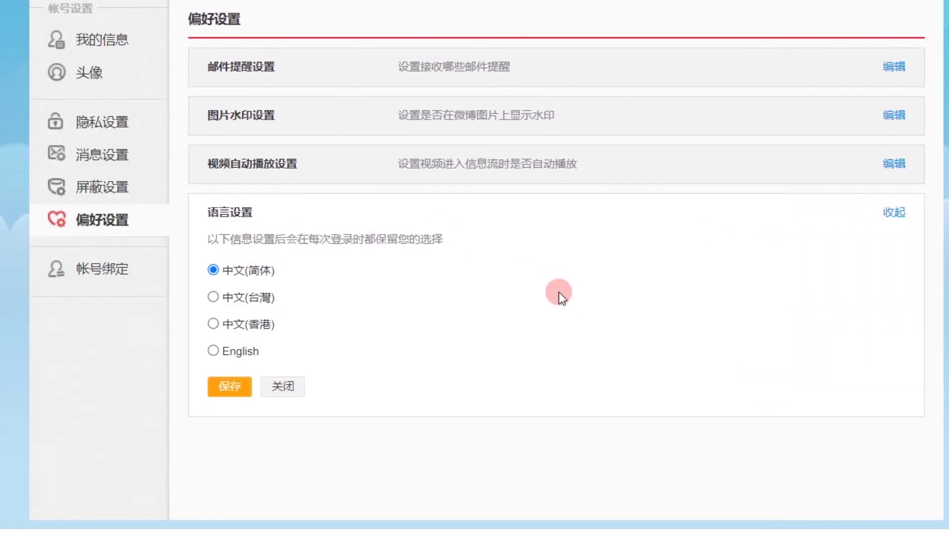
{"action": "left_click", "coordinate": [213, 350]}
{"action": "left_click", "coordinate": [231, 388]}
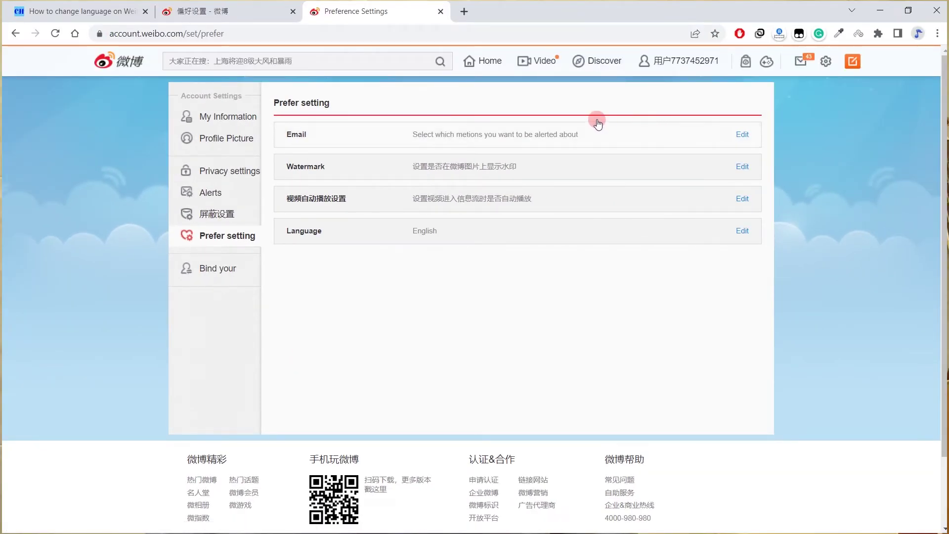
Step: Go to the English home feed, check the ••• extra post types list, and browse posts
{"action": "left_click", "coordinate": [495, 67]}
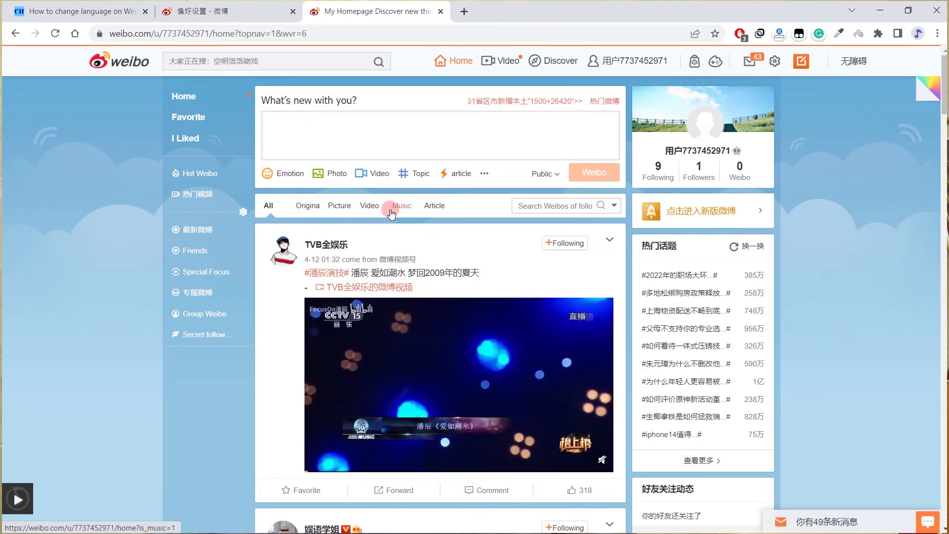
{"action": "left_click", "coordinate": [484, 174]}
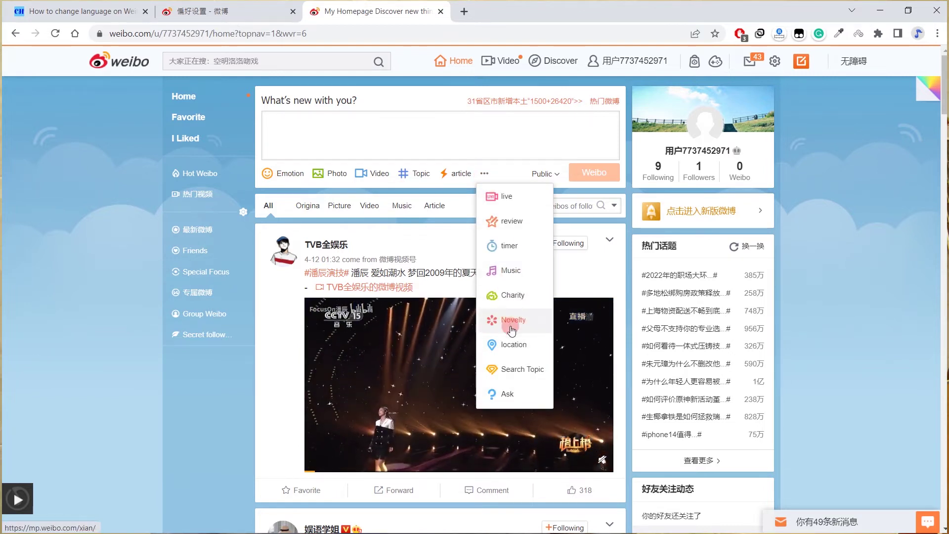
{"action": "left_click", "coordinate": [509, 375]}
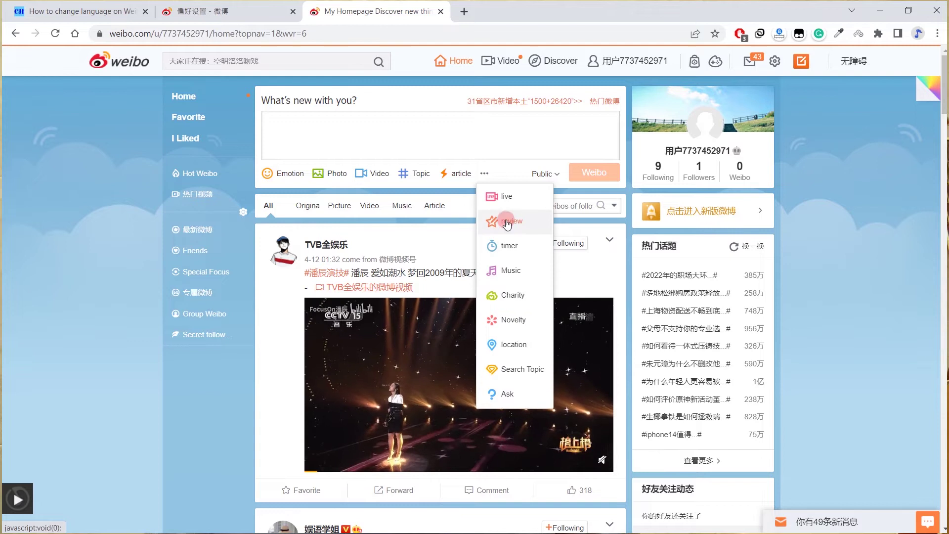
{"action": "left_click", "coordinate": [848, 210]}
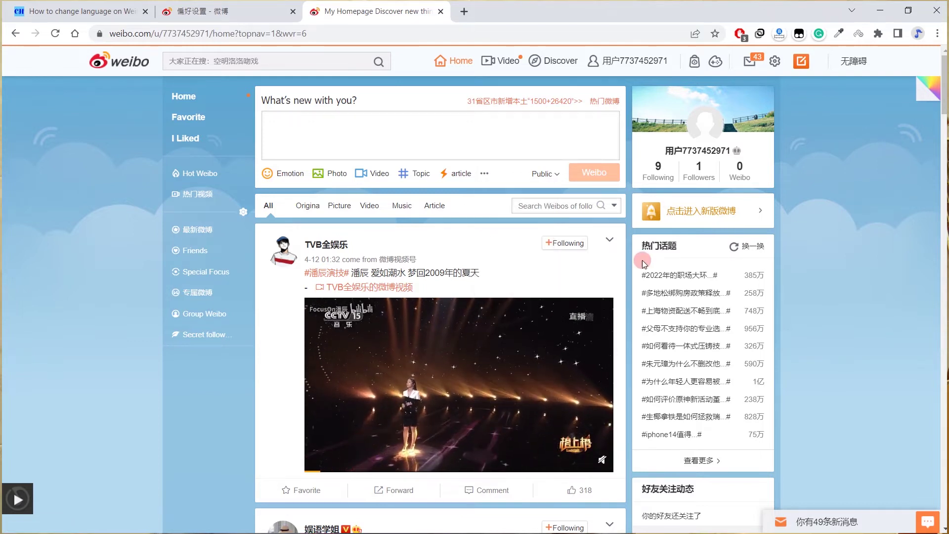
{"action": "scroll", "coordinate": [566, 262], "scroll_direction": "down", "scroll_amount": 1}
{"action": "scroll", "coordinate": [565, 261], "scroll_direction": "down", "scroll_amount": 15}
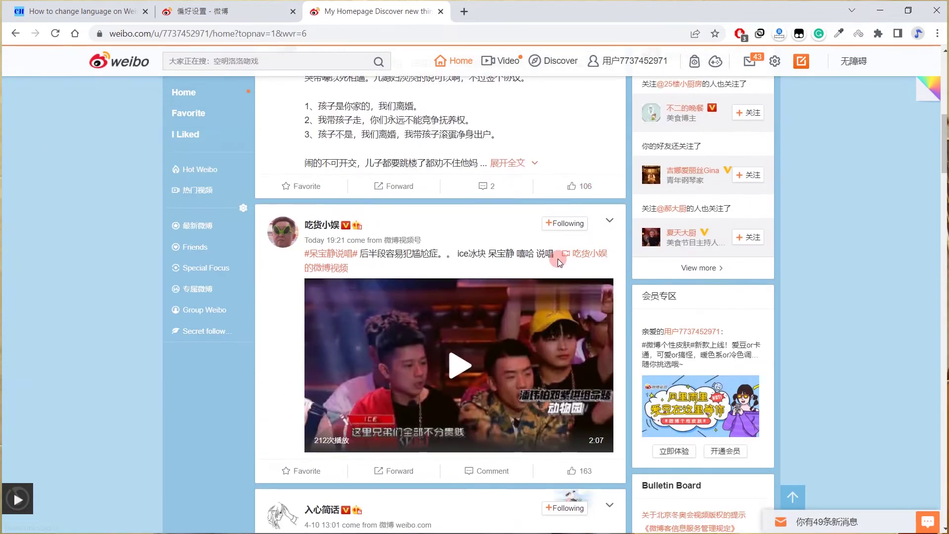
{"action": "scroll", "coordinate": [558, 263], "scroll_direction": "down", "scroll_amount": 5}
{"action": "scroll", "coordinate": [538, 248], "scroll_direction": "up", "scroll_amount": 8}
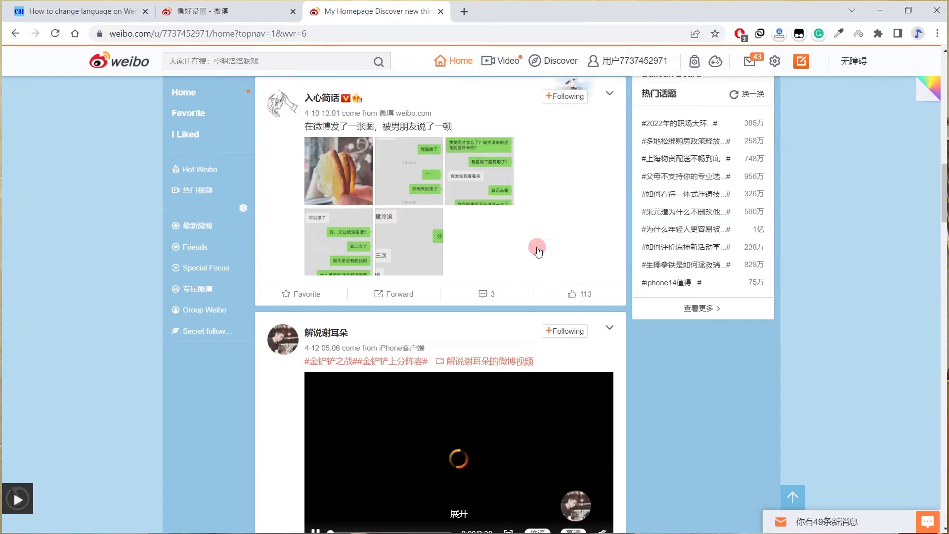
{"action": "scroll", "coordinate": [539, 251], "scroll_direction": "up", "scroll_amount": 5}
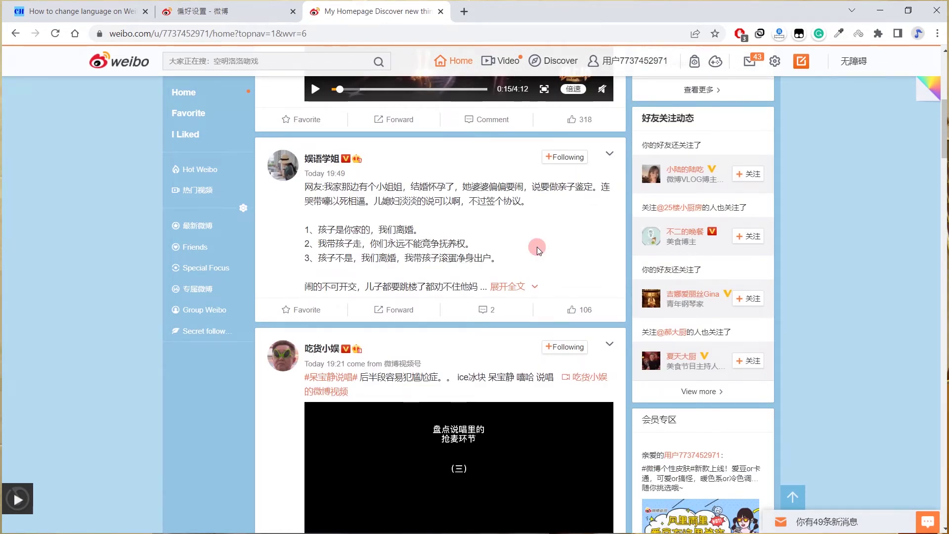
{"action": "scroll", "coordinate": [535, 247], "scroll_direction": "down", "scroll_amount": 15}
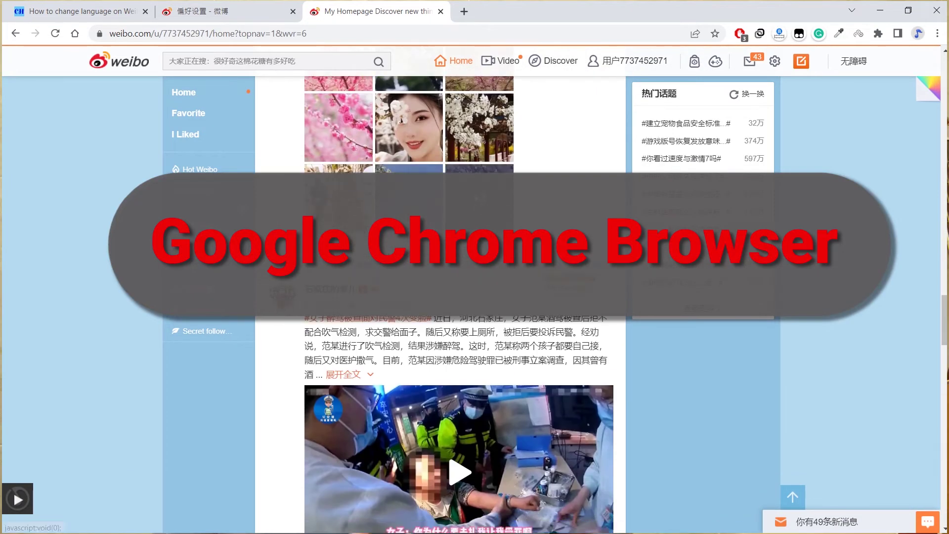
{"action": "scroll", "coordinate": [440, 346], "scroll_direction": "down", "scroll_amount": 2}
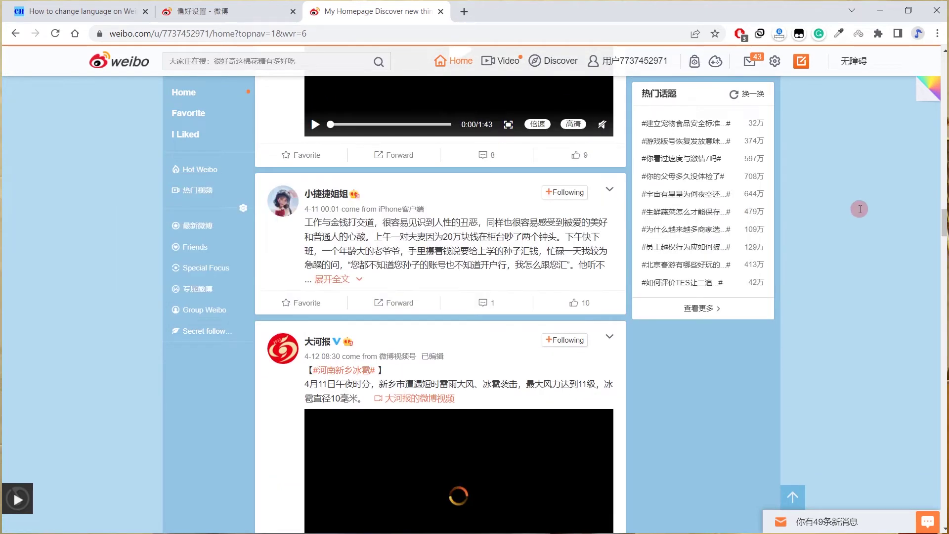
Step: Translate the Weibo feed to English with Chrome, retrying once, then dismiss the Translate bubble
{"action": "right_click", "coordinate": [845, 166]}
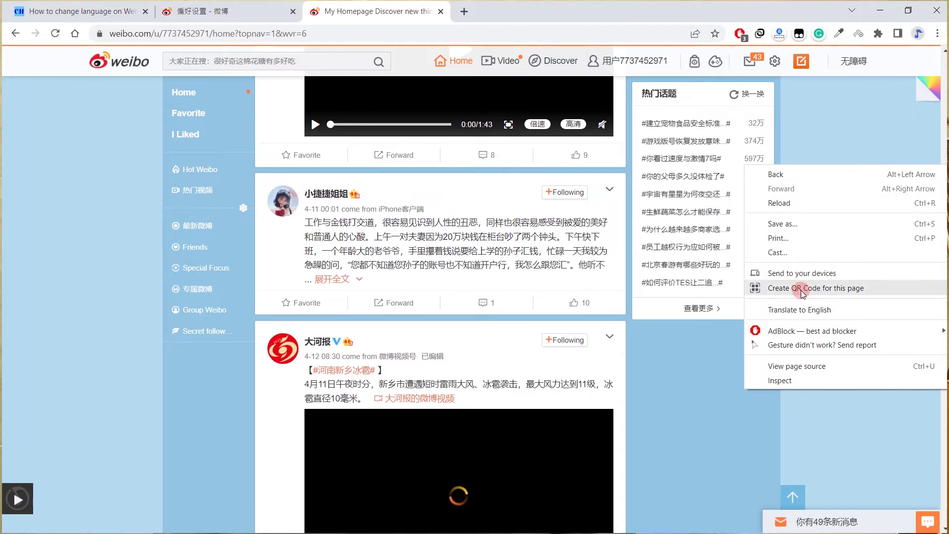
{"action": "left_click", "coordinate": [813, 311]}
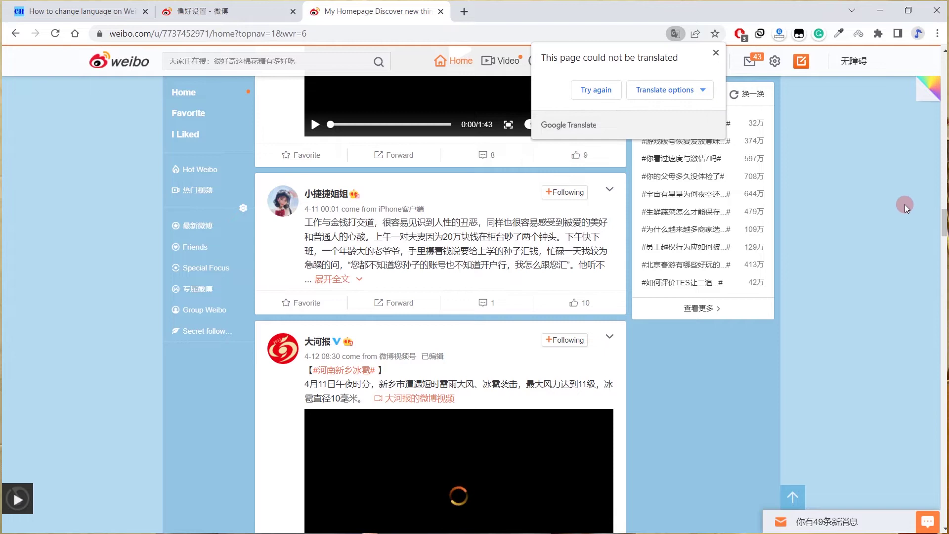
{"action": "left_click", "coordinate": [603, 92]}
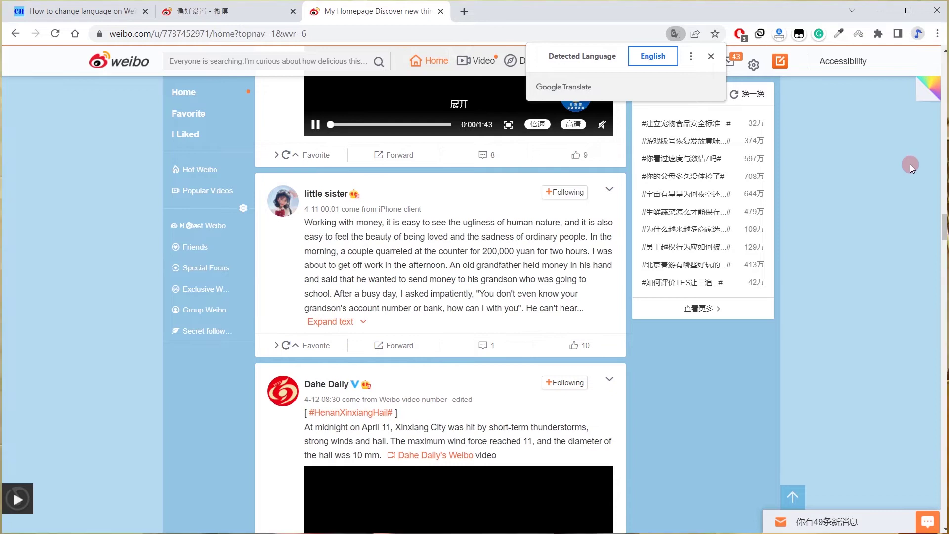
{"action": "left_click", "coordinate": [883, 170]}
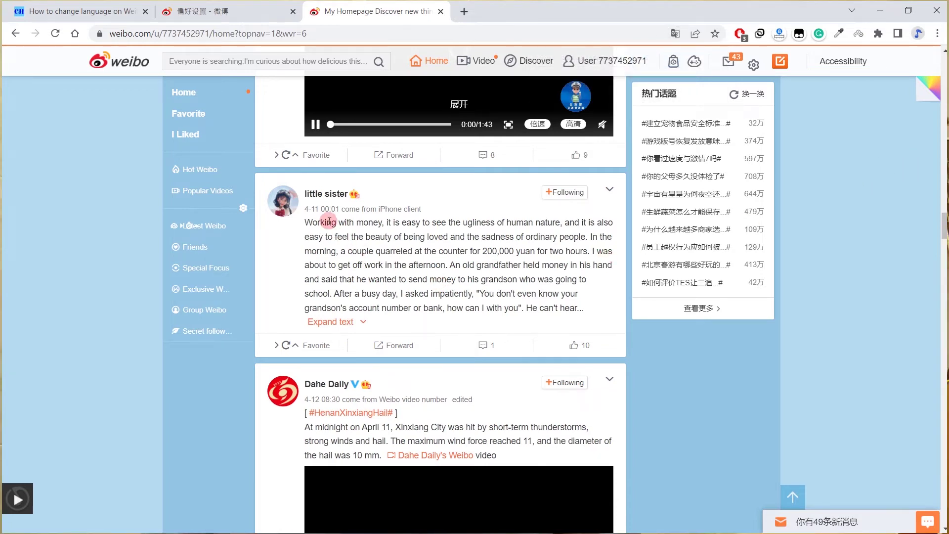
{"action": "scroll", "coordinate": [328, 221], "scroll_direction": "down", "scroll_amount": 10}
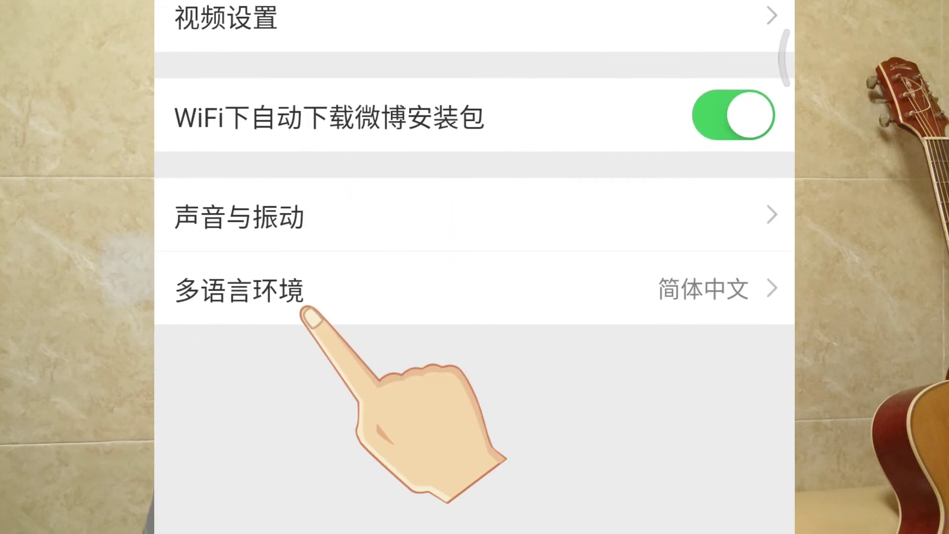
Step: Open the 多语言环境 option in the app's 通用设置 to list the language choices
{"action": "left_click", "coordinate": [310, 316]}
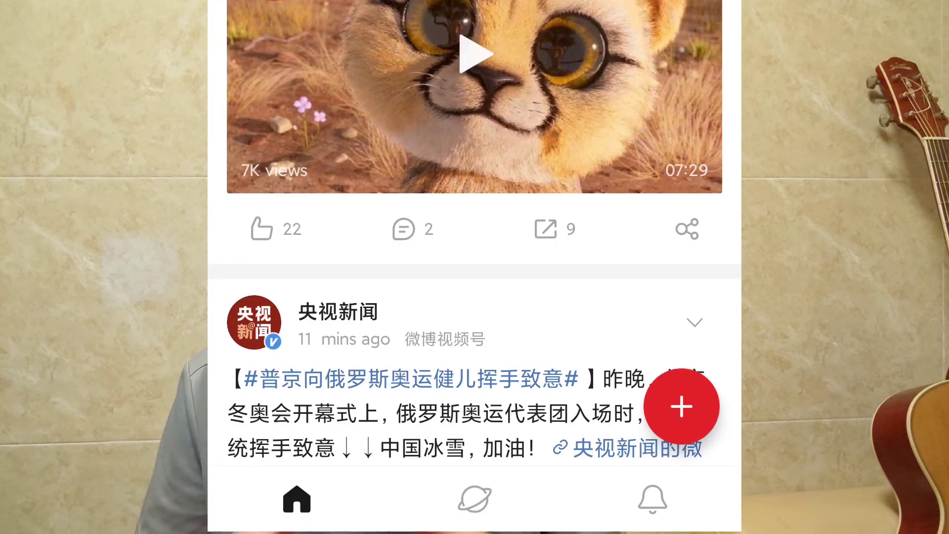
Step: Scroll the Weibo International feed down toward the 央视新闻 post
{"action": "scroll", "coordinate": [474, 247], "scroll_direction": "down", "scroll_amount": 15}
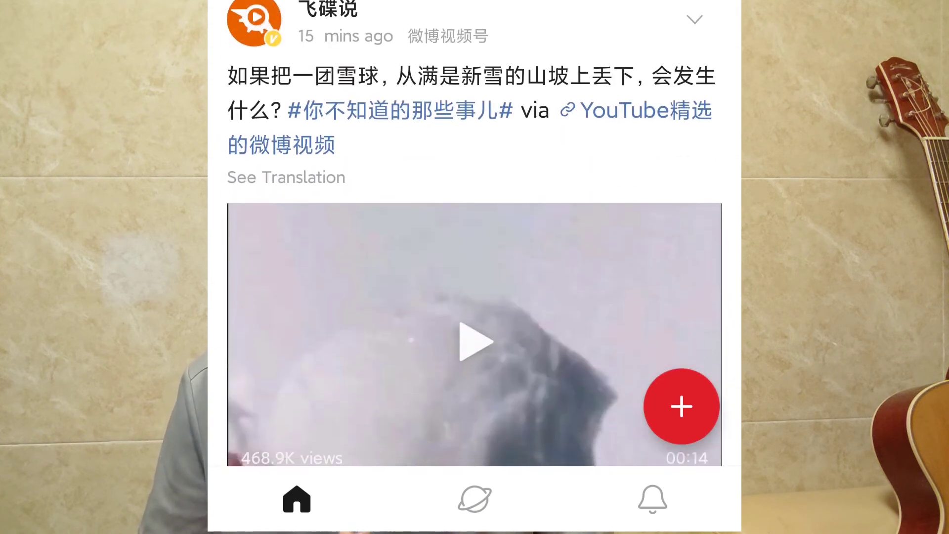